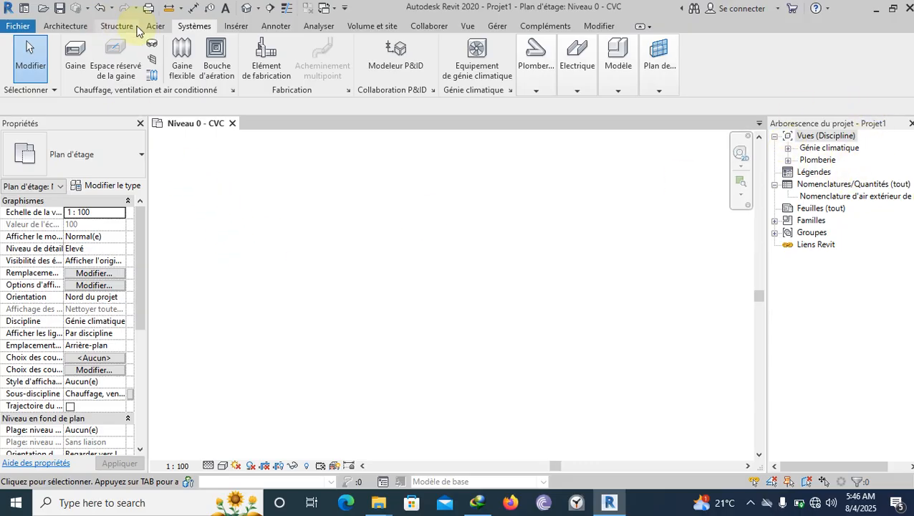
Start a new duct and look through the available duct types and width sizes
left_click(73, 57)
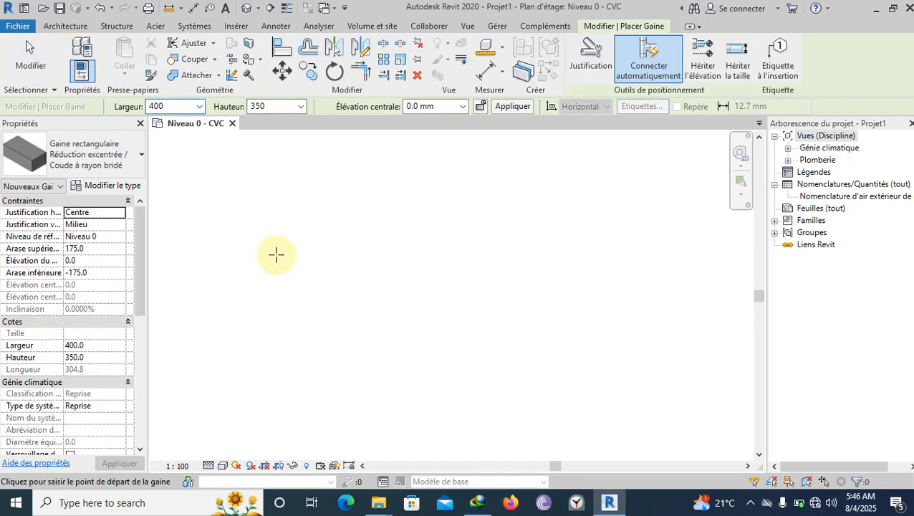
left_click(137, 159)
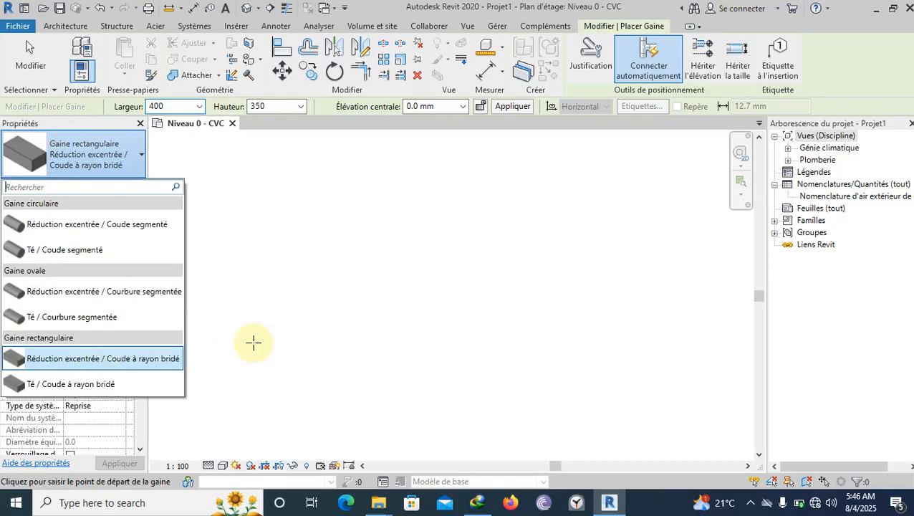
left_click(133, 159)
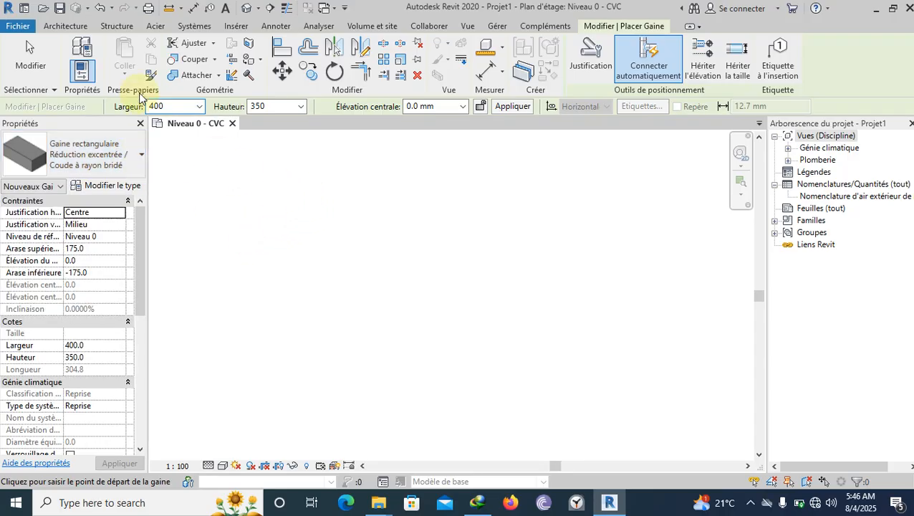
left_click(200, 108)
scroll(178, 163, "up", 2)
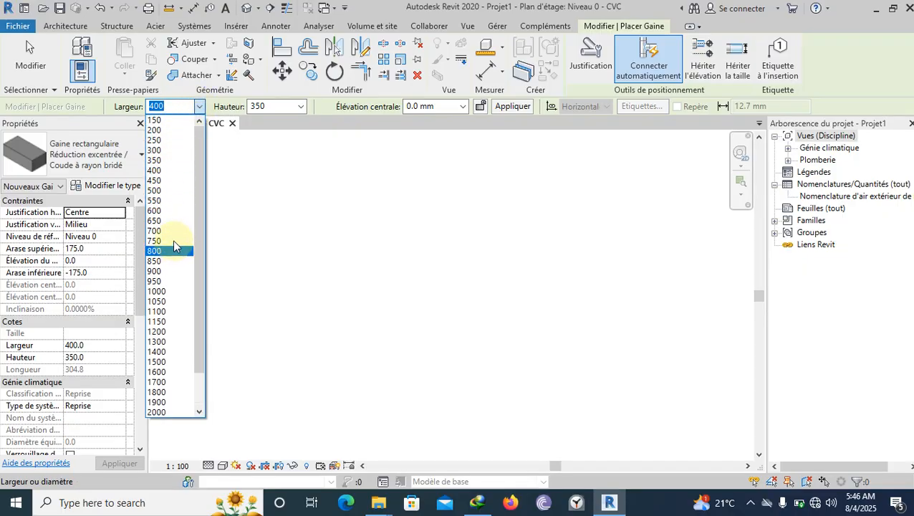
left_click(200, 107)
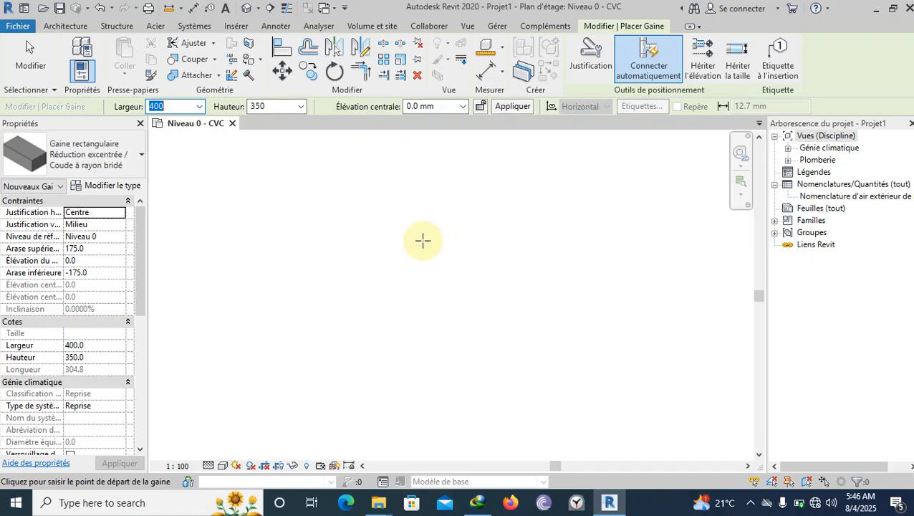
Draw a four-segment 400 × 350 mm rectangular duct run going down, right, up and partway back left, inside the existing L-shaped duct
scroll(361, 236, "down", 10)
scroll(381, 215, "up", 4)
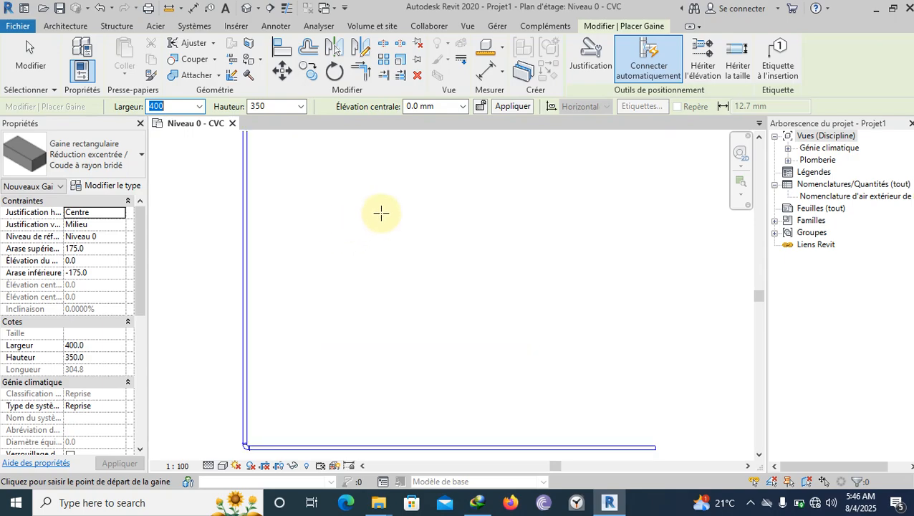
left_click(326, 161)
left_click(328, 345)
left_click(545, 345)
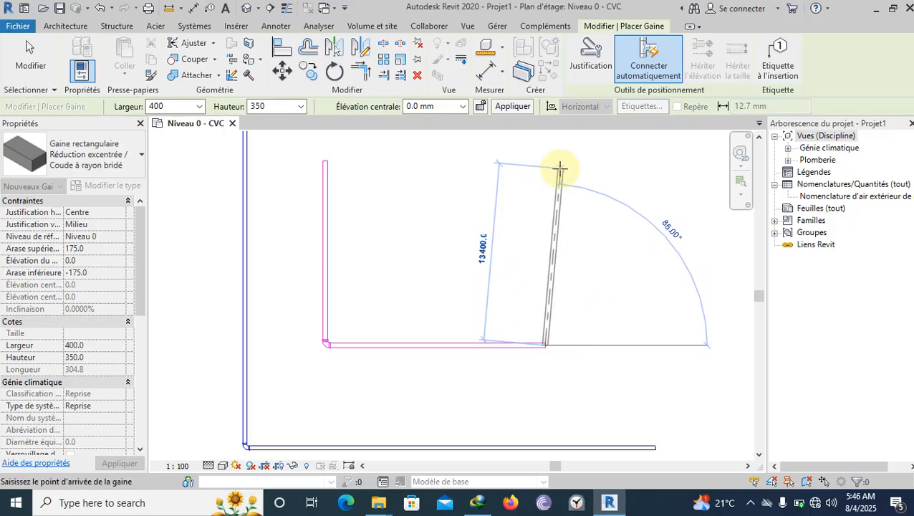
left_click(546, 162)
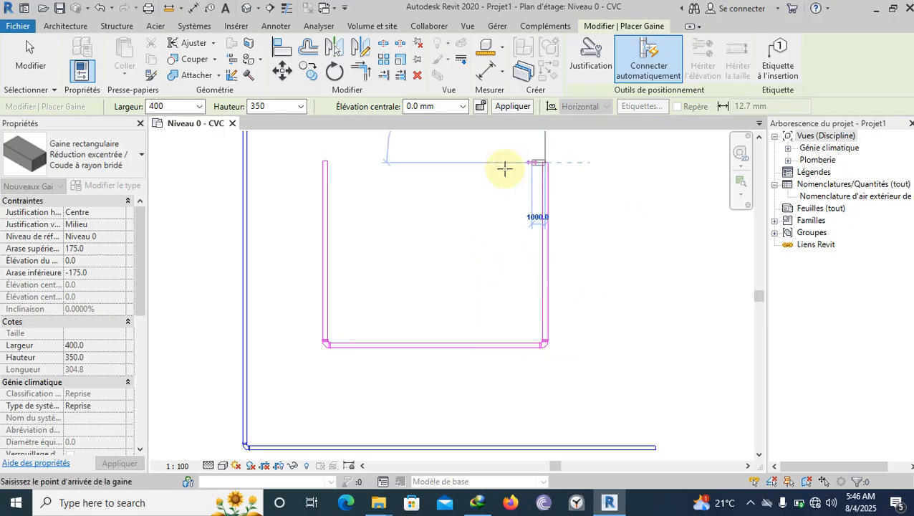
left_click(423, 163)
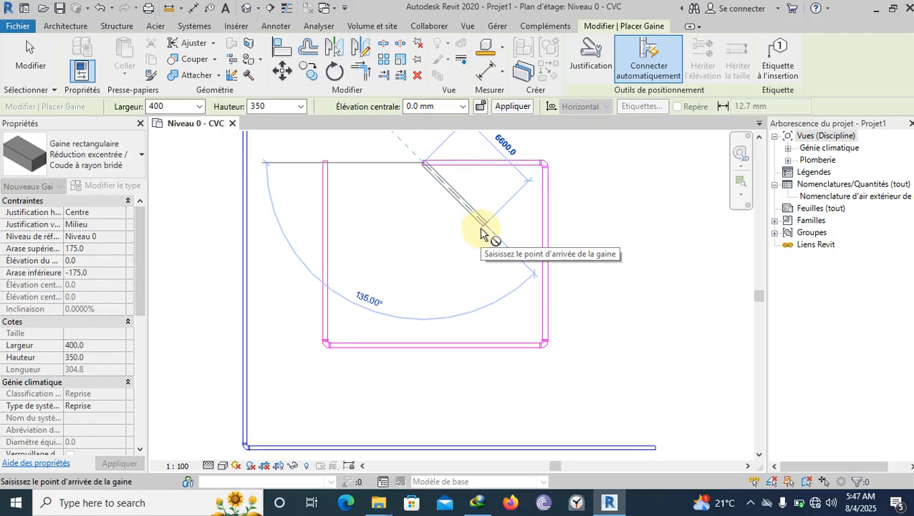
key("Escape")
key("Escape")
Delete the old L-shaped duct run surrounding the newly drawn ducts
scroll(343, 264, "down", 3)
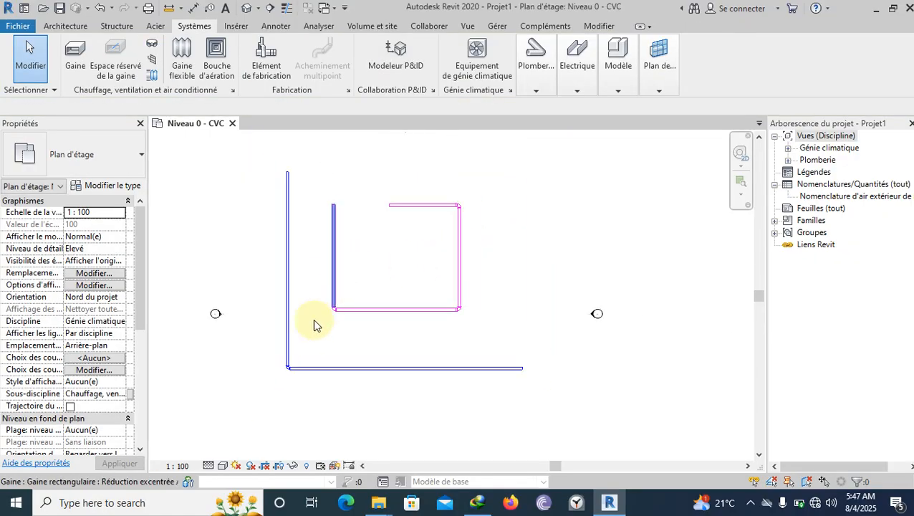
left_click(286, 371)
key("Delete")
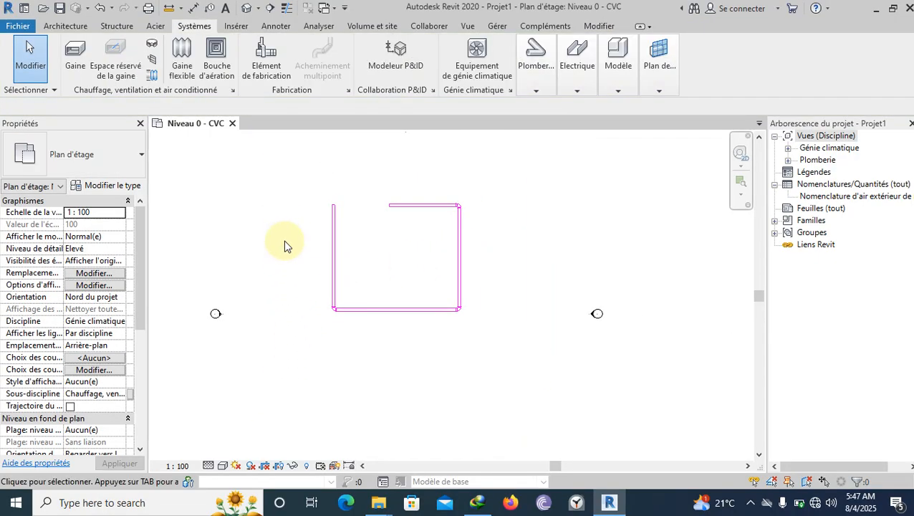
Draw an L-shaped 400 × 350 mm rectangular duct run down the left side and along below the four-segment run
scroll(305, 283, "up", 2)
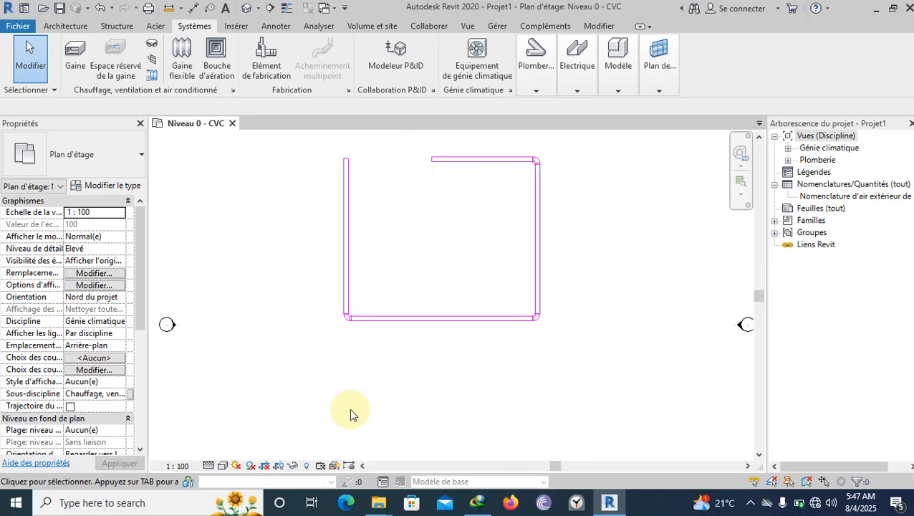
key("d")
key("t")
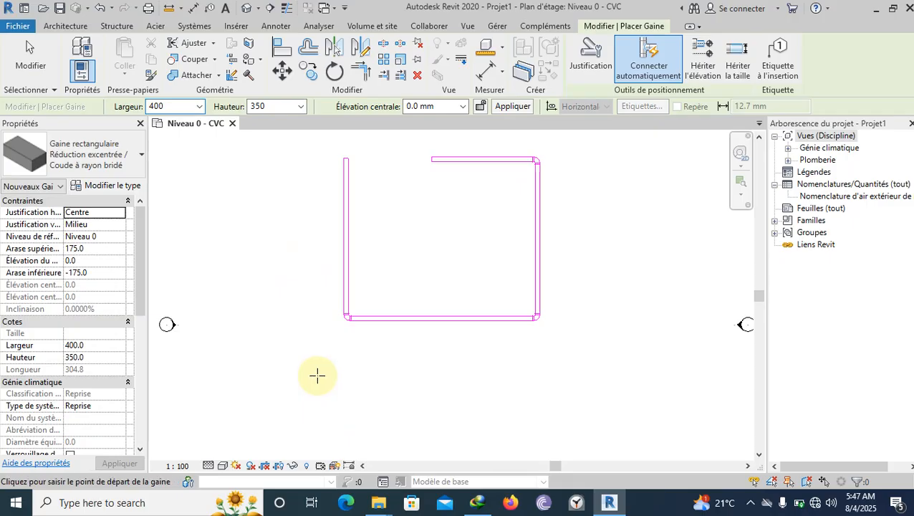
left_click(132, 169)
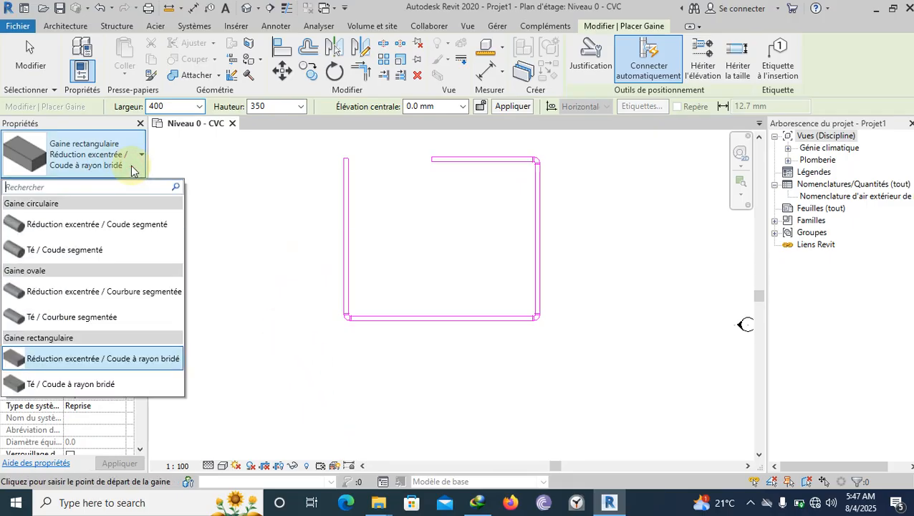
left_click(135, 169)
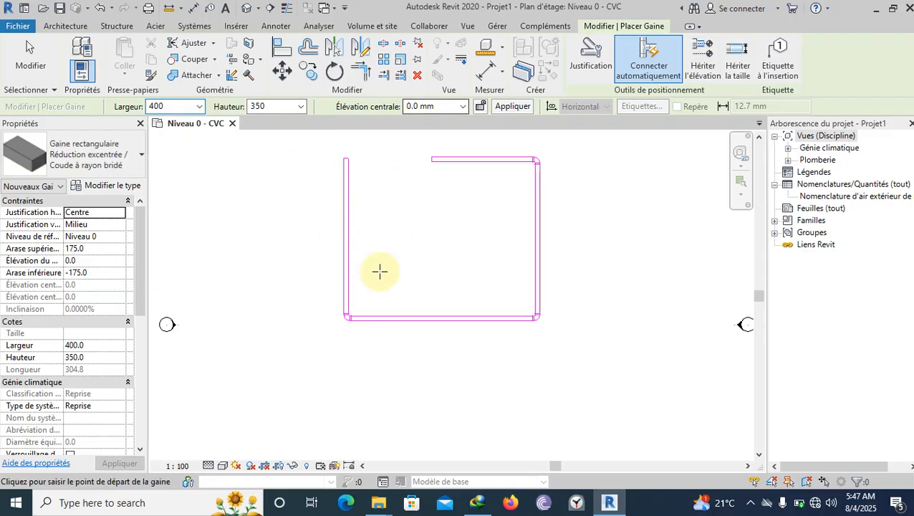
scroll(344, 296, "down", 2)
left_click(288, 244)
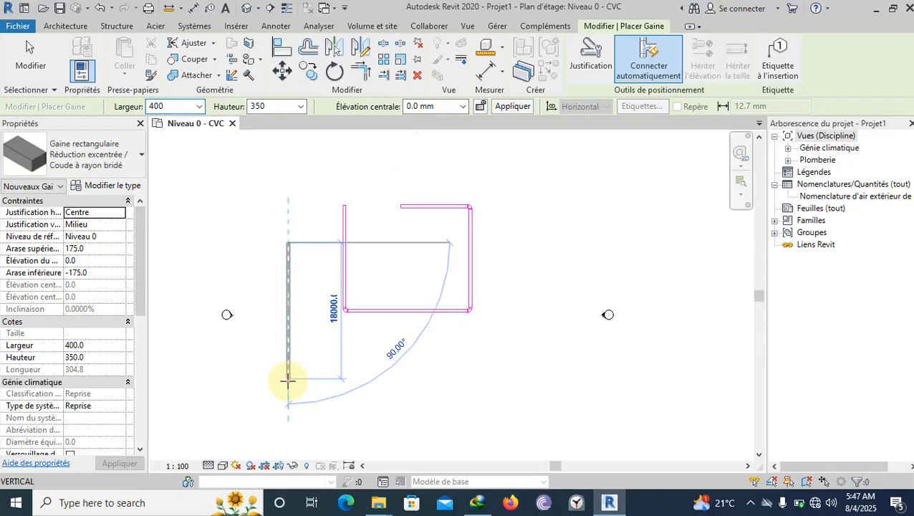
left_click(297, 391)
left_click(517, 391)
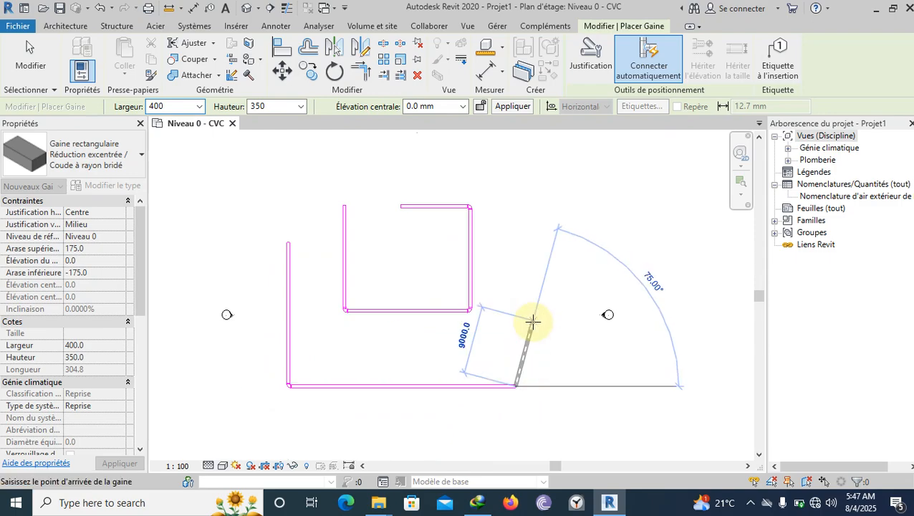
key("Escape")
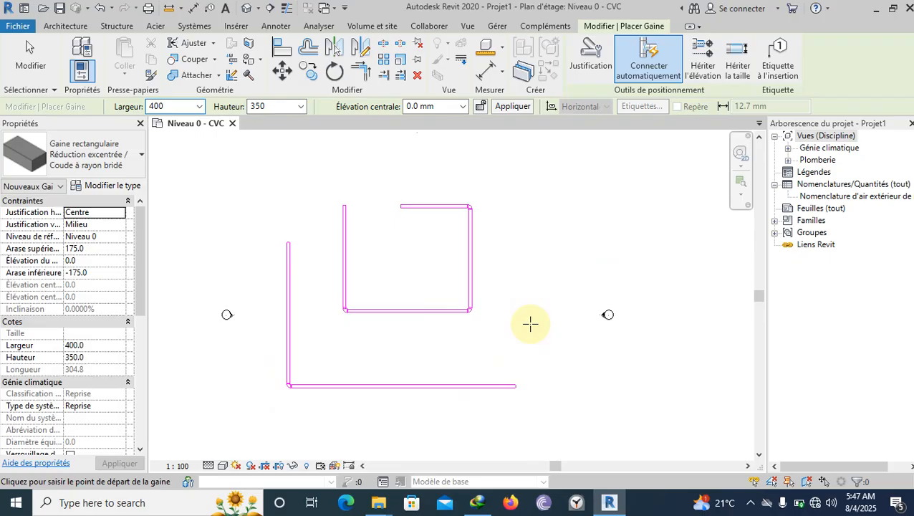
key("Escape")
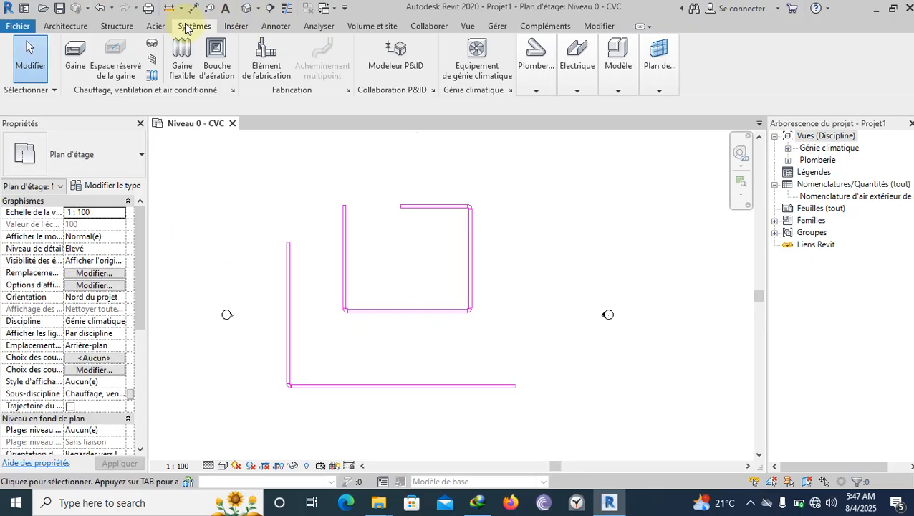
Place a parallel fan-powered VAV unit, Taille 2 - Entrée 150 mm, above the right end of the L-shaped duct
left_click(487, 68)
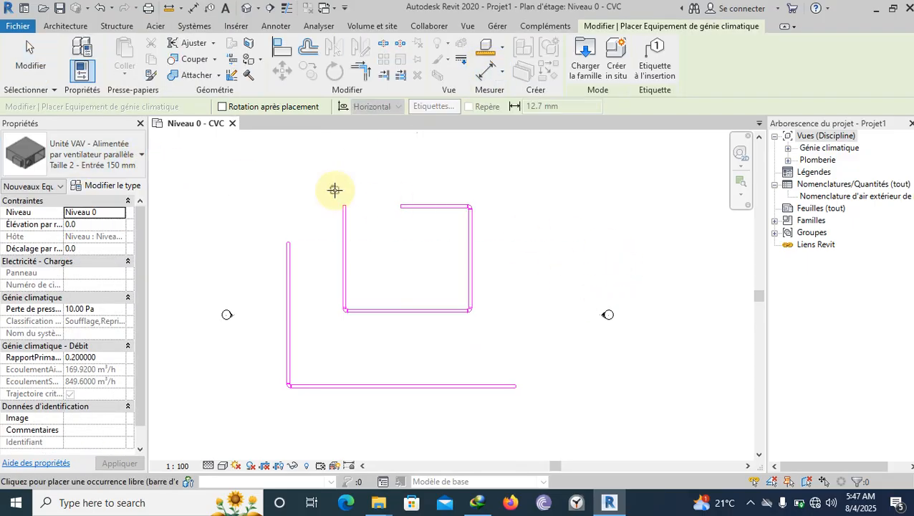
scroll(335, 190, "down", 1)
scroll(454, 316, "up", 1)
scroll(453, 302, "up", 3)
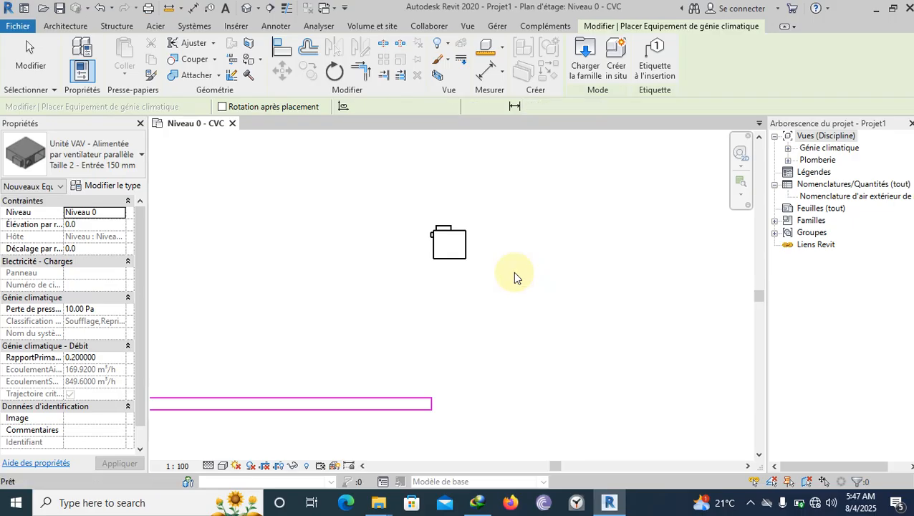
key("Escape")
Select the VAV unit and examine the size and flow direction of each of its connectors
scroll(438, 222, "up", 4)
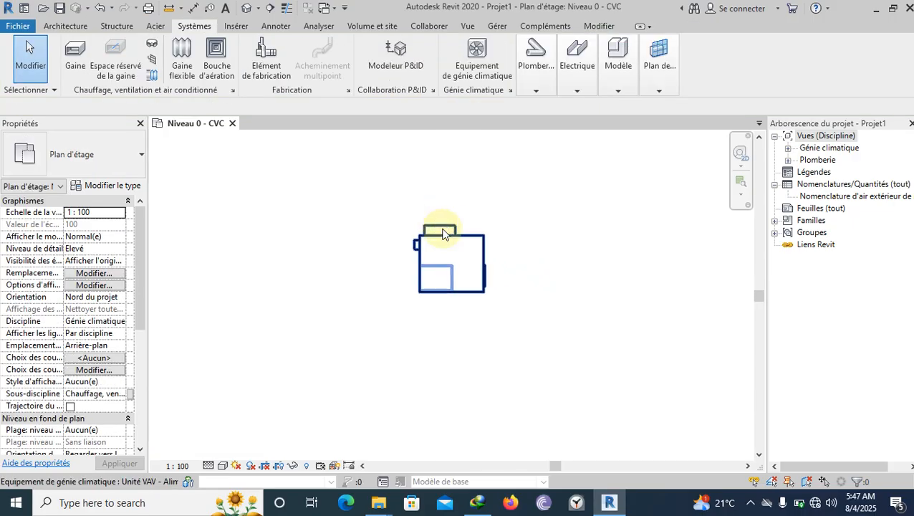
left_click(442, 243)
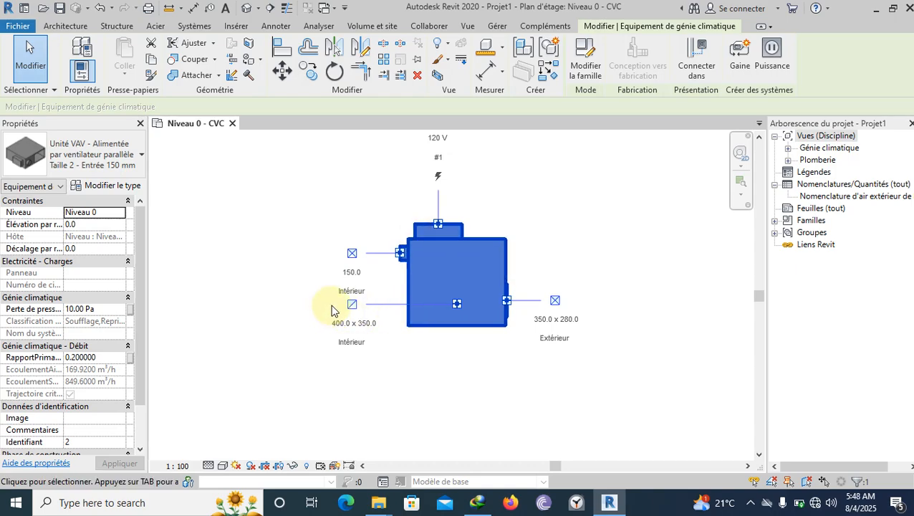
scroll(351, 308, "up", 2)
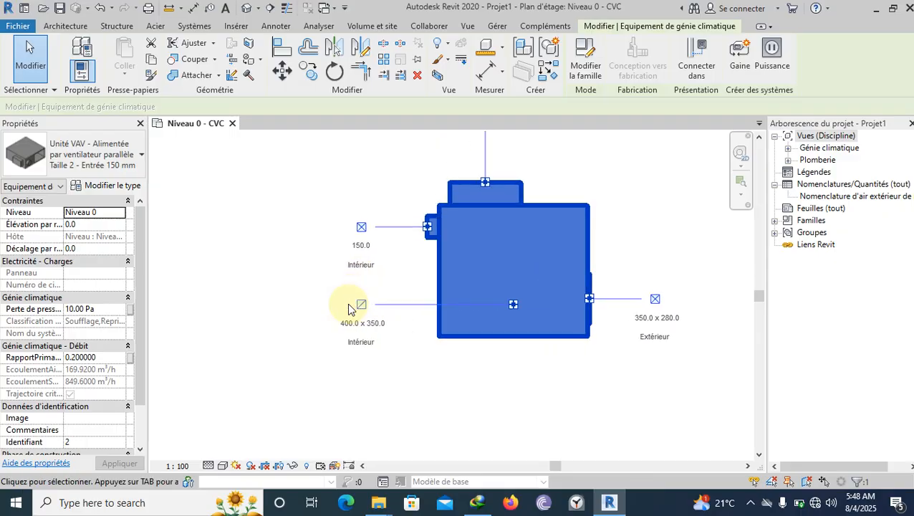
scroll(294, 289, "down", 2)
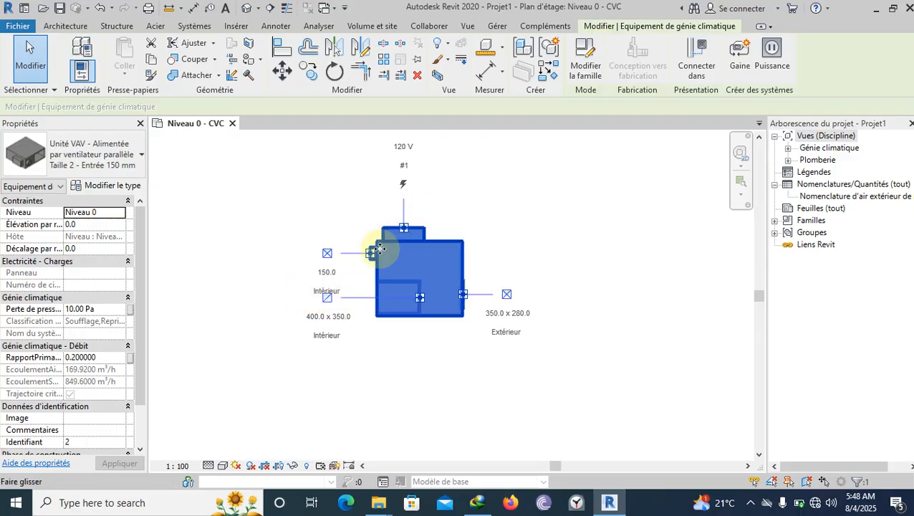
scroll(371, 256, "up", 1)
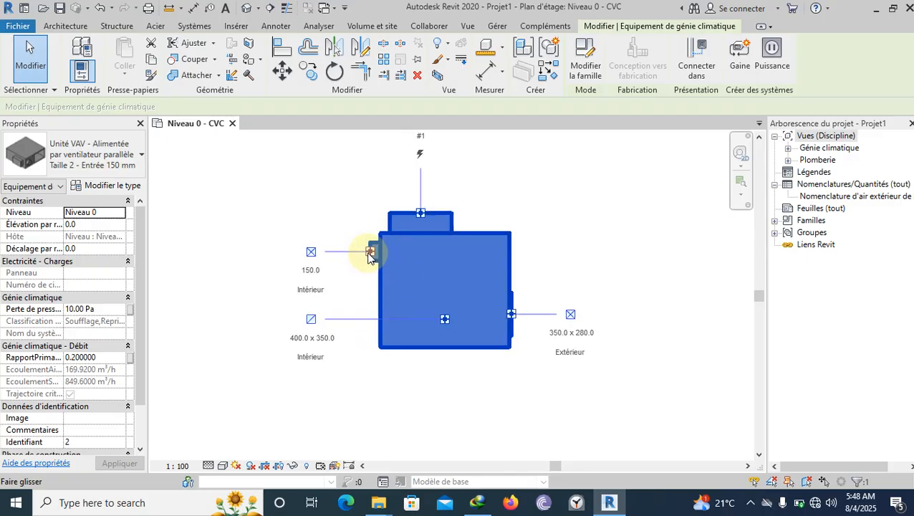
scroll(369, 253, "down", 2)
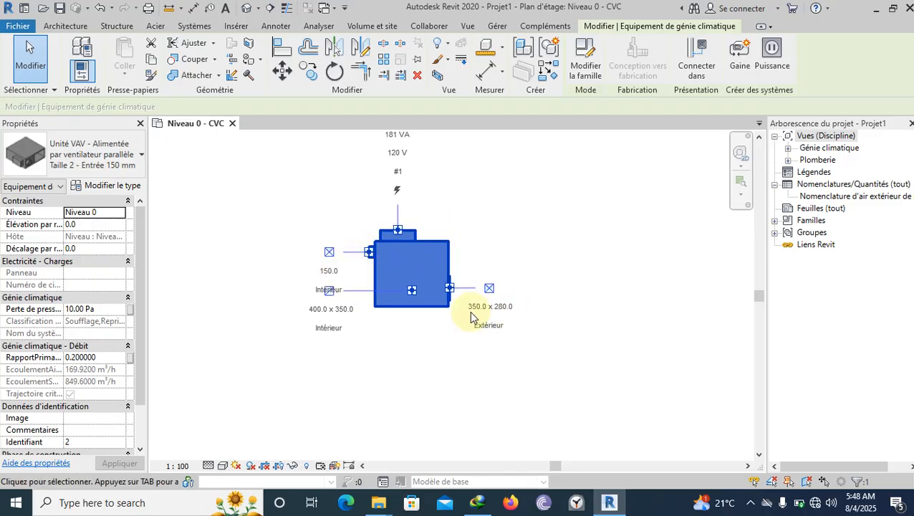
scroll(469, 308, "up", 1)
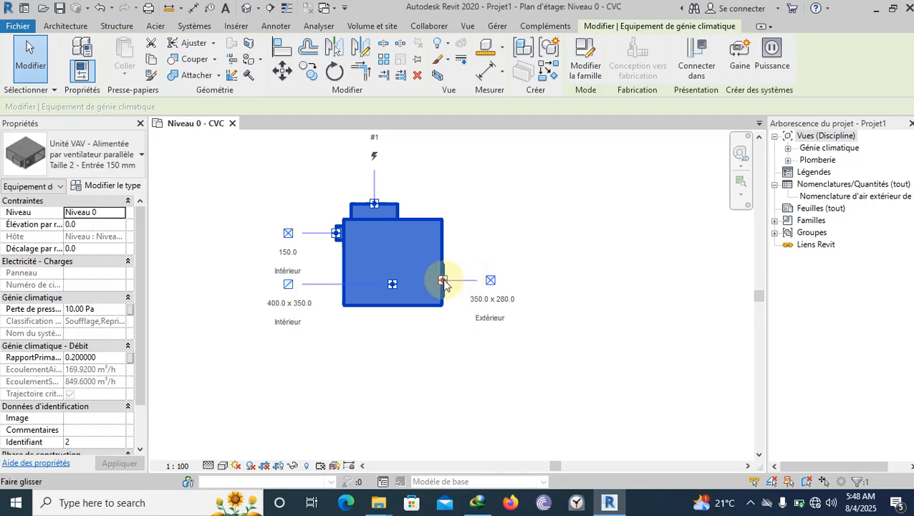
scroll(443, 281, "down", 1)
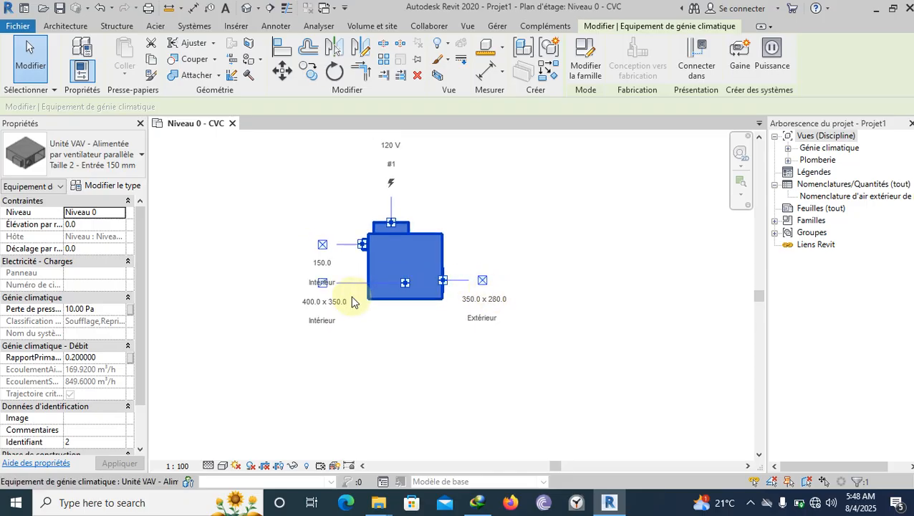
scroll(326, 287, "up", 2)
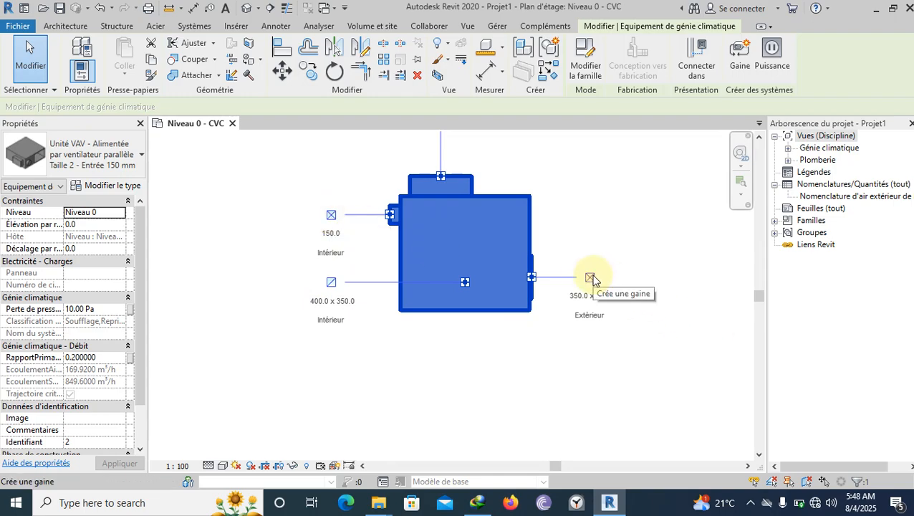
Draw a U-shaped duct run from the VAV unit's 400 × 350 inlet connector, going left, down and back to the right
left_click(330, 283)
scroll(530, 287, "down", 3)
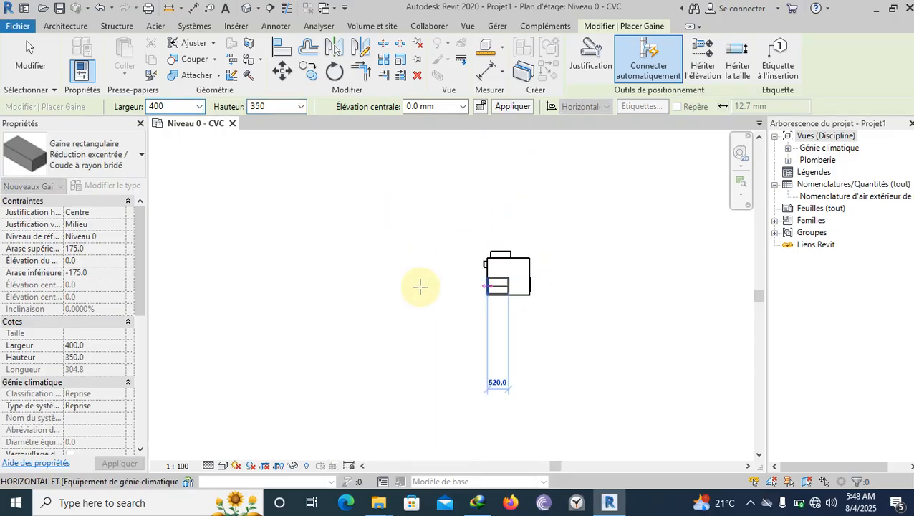
left_click(338, 286)
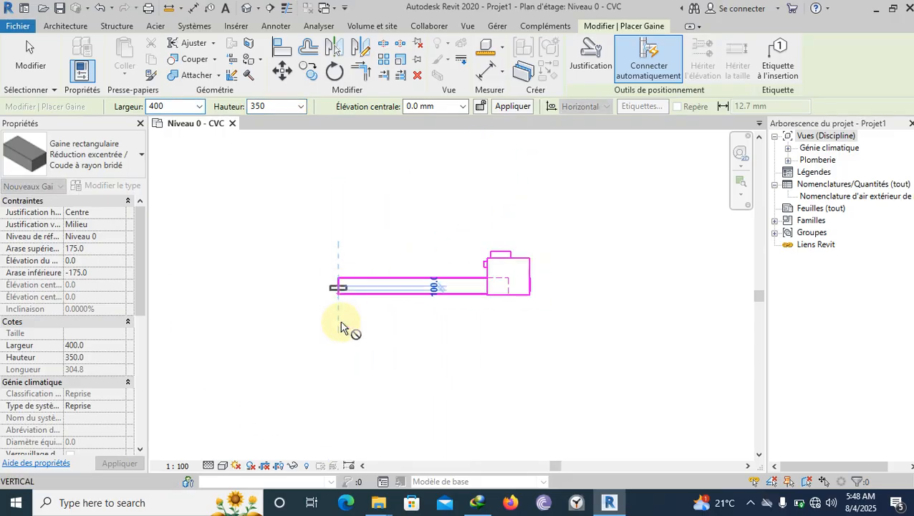
left_click(341, 360)
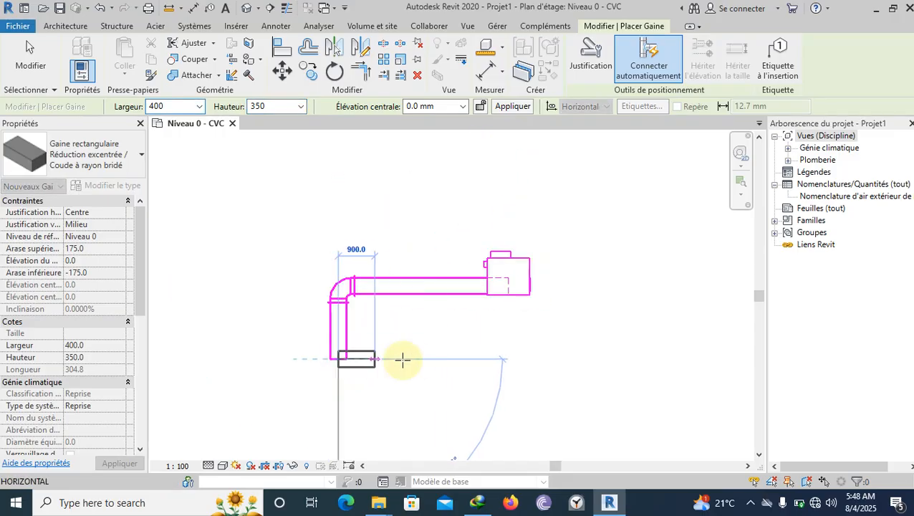
left_click(480, 362)
key("Escape")
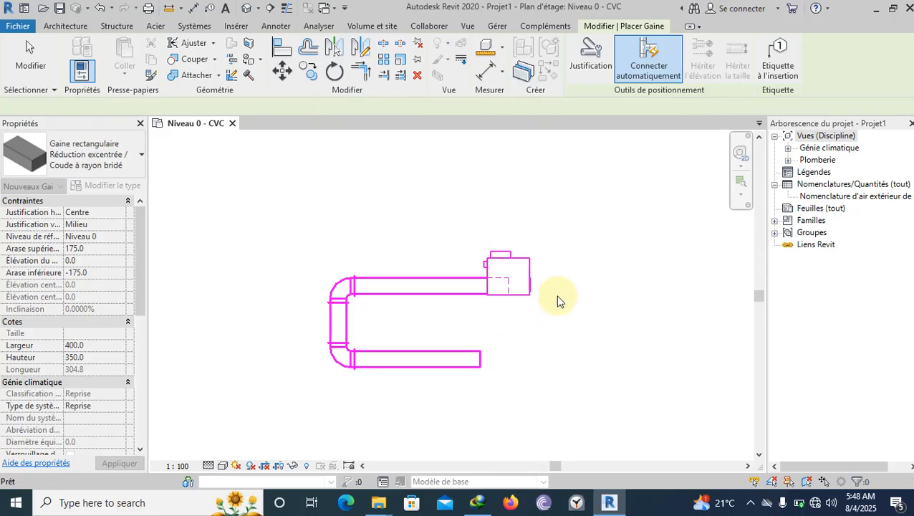
key("Escape")
Draw a U-shaped duct run from the VAV unit's 350 × 280 outlet connector, going right, down and back to the left
scroll(541, 275, "up", 2)
left_click(520, 272)
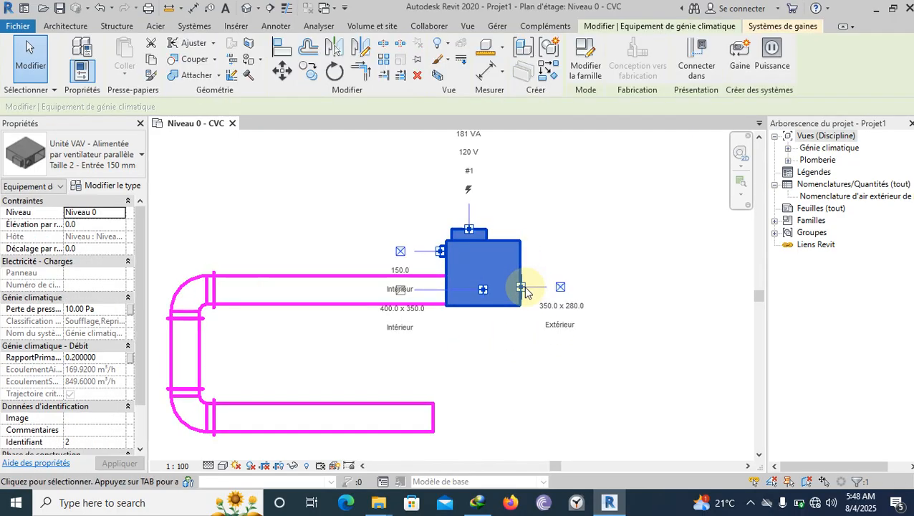
left_click(560, 288)
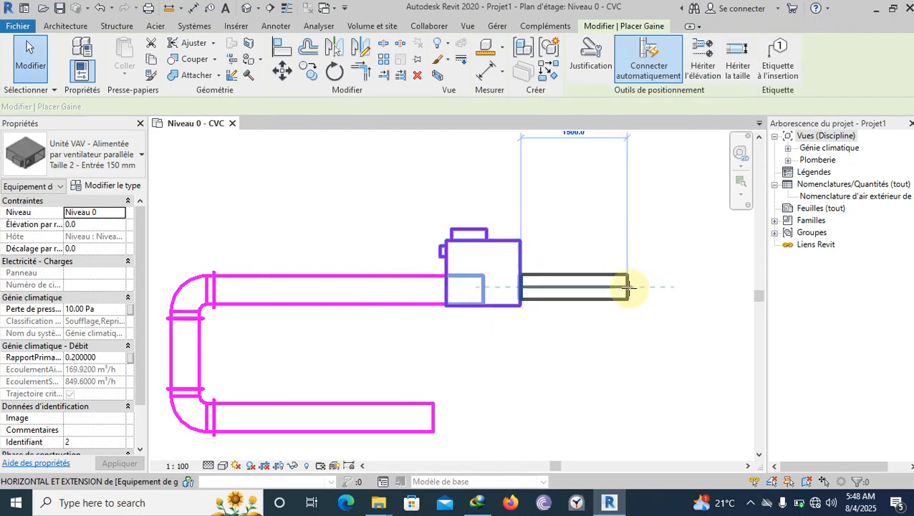
left_click(699, 287)
left_click(700, 404)
left_click(555, 401)
key("Escape")
key("Escape")
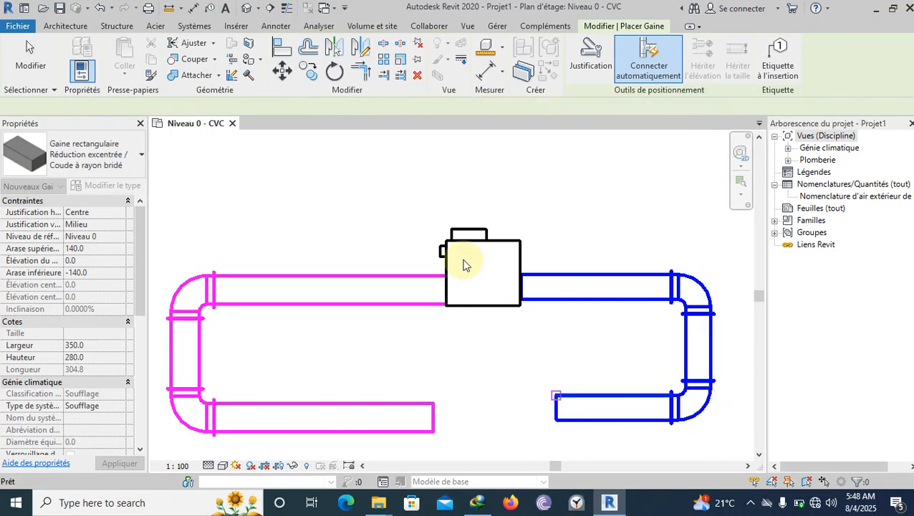
Draw an L-shaped round duct run from the VAV unit's 150 mm inlet connector, going left and turning up
left_click(445, 245)
scroll(399, 237, "up", 2)
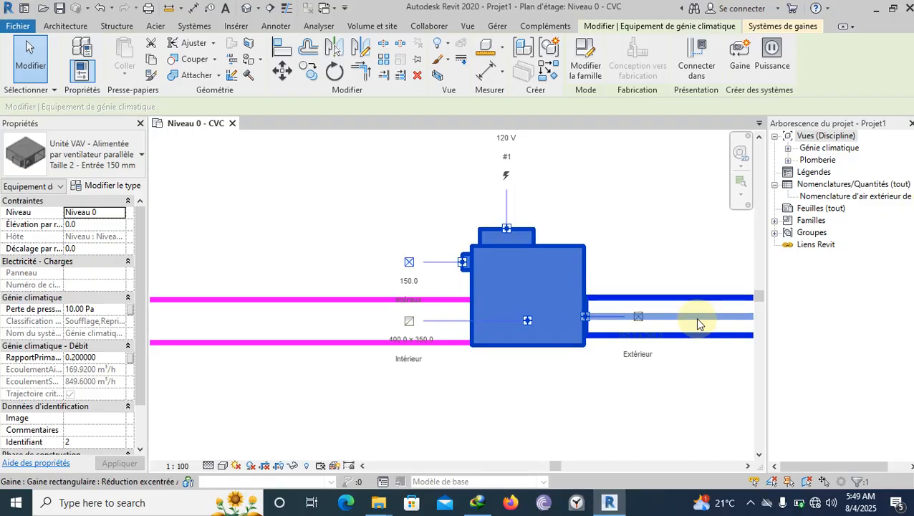
left_click(409, 262)
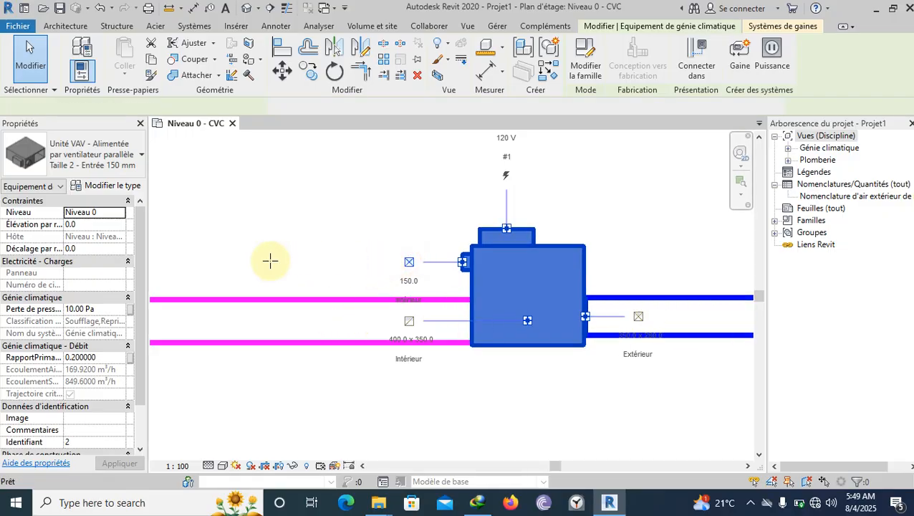
left_click(257, 262)
left_click(255, 143)
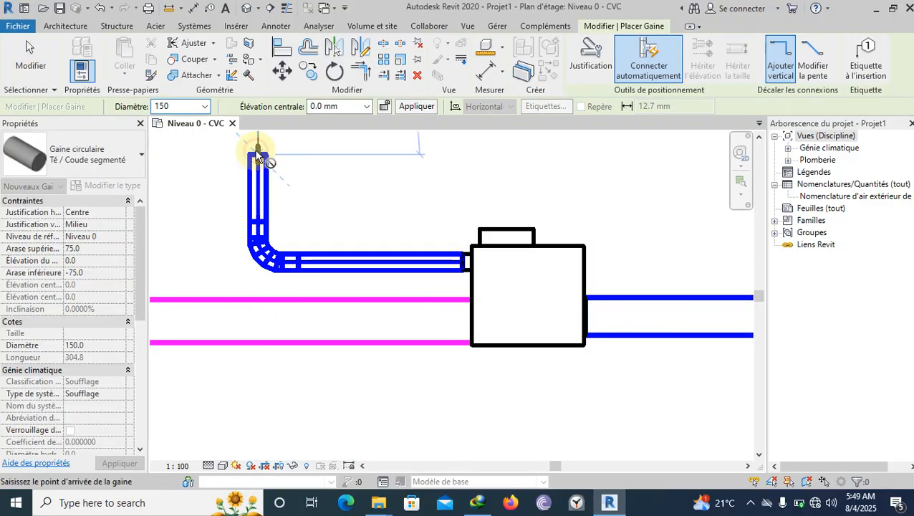
End duct placement and examine the whole duct layout, including the three runs connected to the VAV unit
scroll(524, 289, "down", 3)
scroll(353, 304, "down", 5)
scroll(377, 320, "up", 4)
scroll(589, 338, "down", 2)
scroll(560, 330, "down", 7)
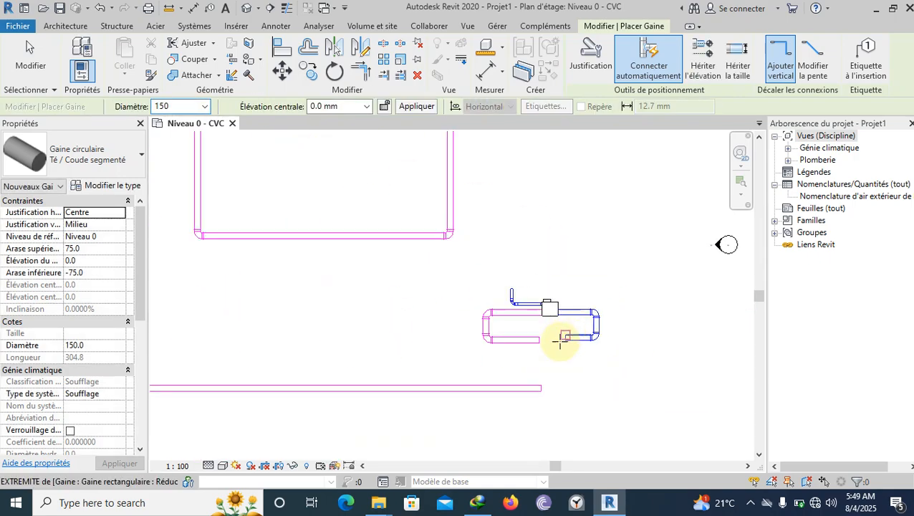
scroll(526, 311, "up", 2)
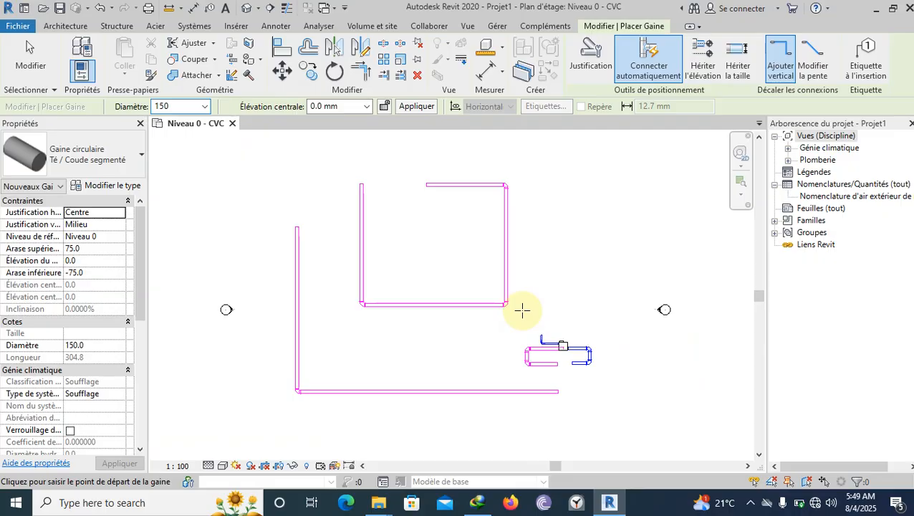
key("Escape")
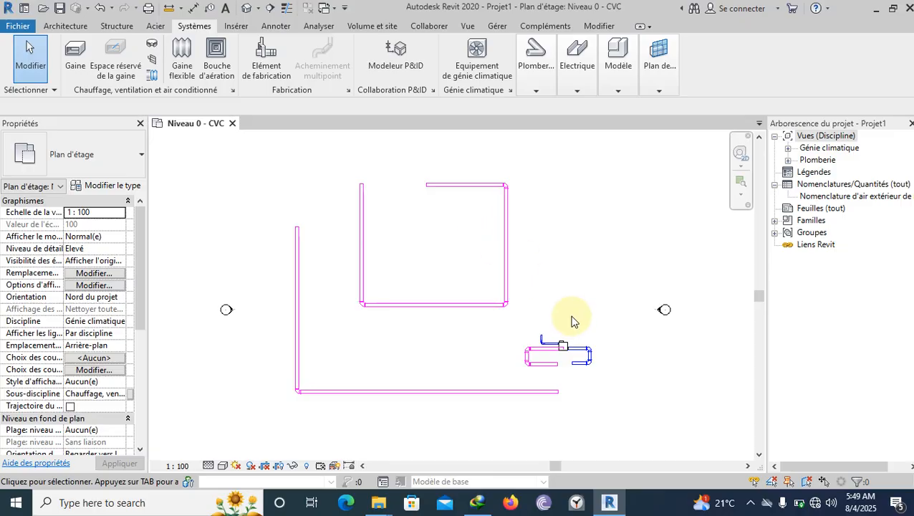
scroll(573, 363, "up", 2)
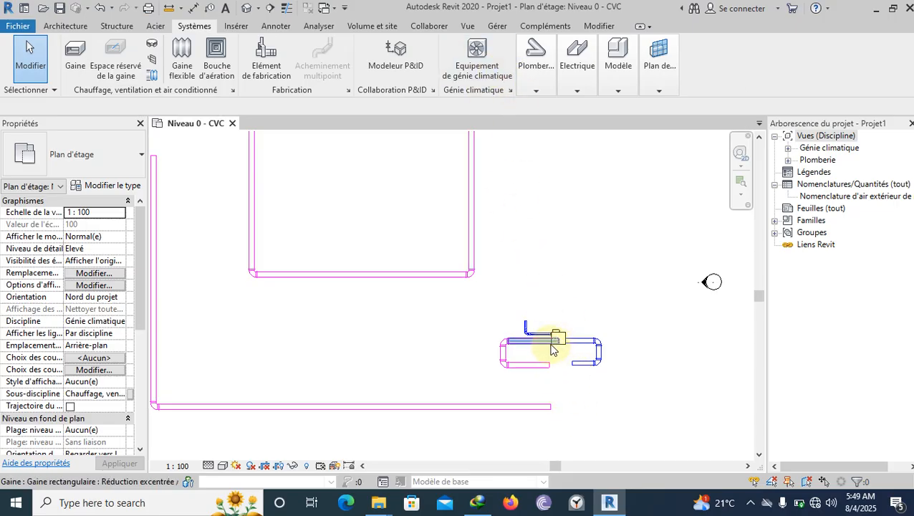
scroll(569, 351, "up", 3)
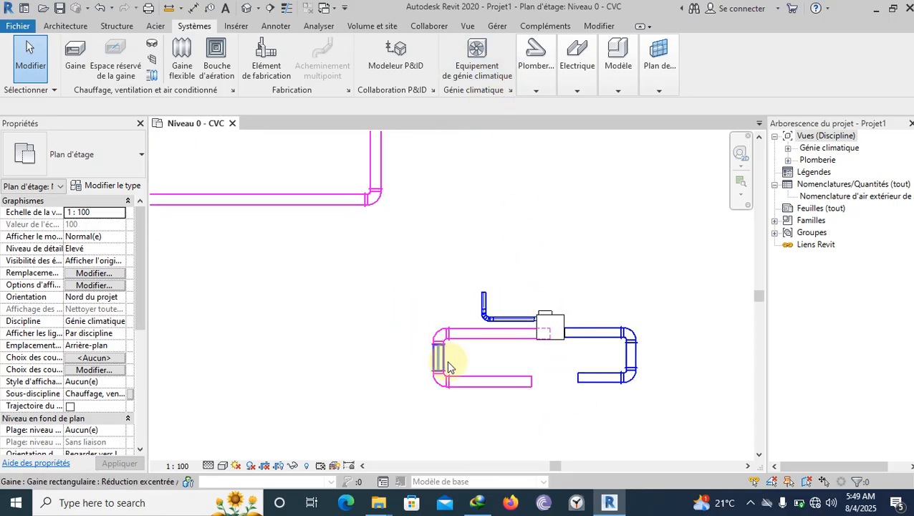
scroll(456, 363, "down", 5)
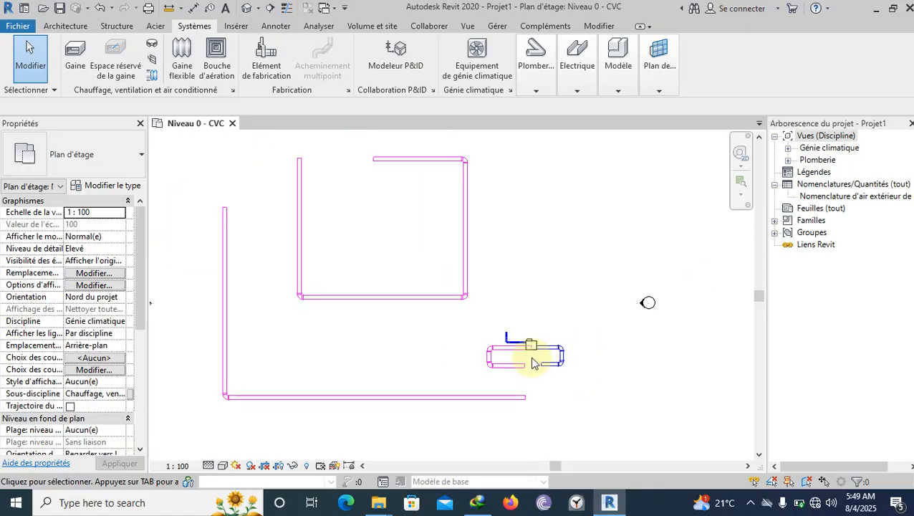
scroll(566, 307, "down", 1)
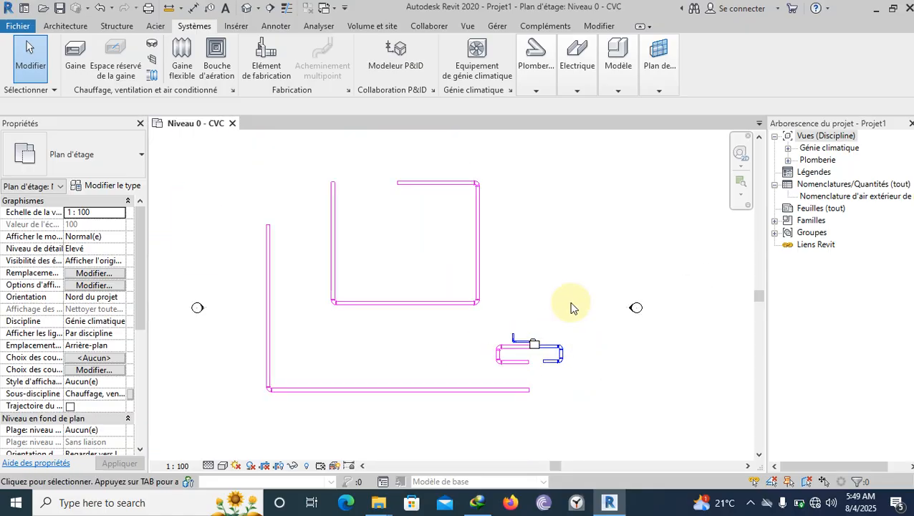